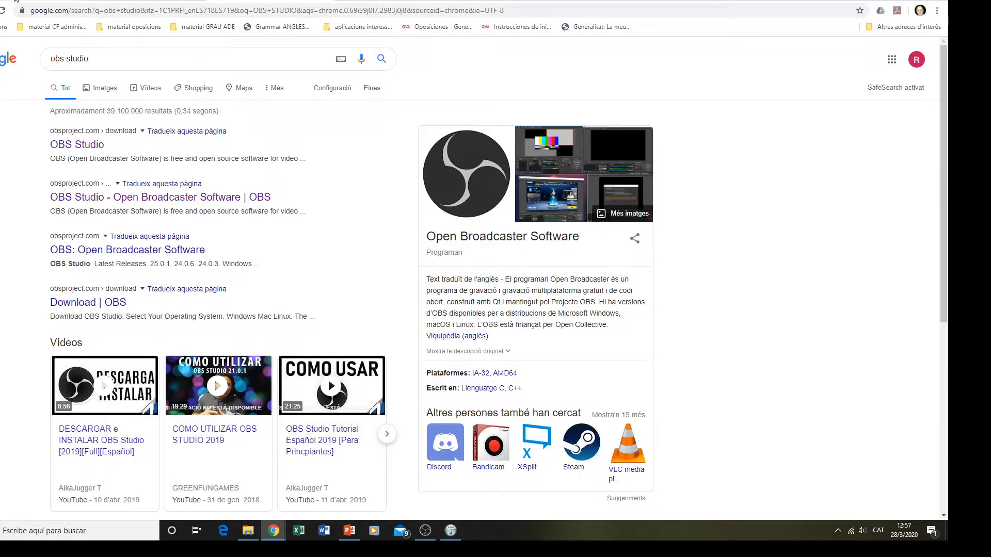
- Open the OBS Studio download page from the search results and bring up the OBS Studio 25.0.1 Setup wizard
{"action": "left_click", "coordinate": [76, 146]}
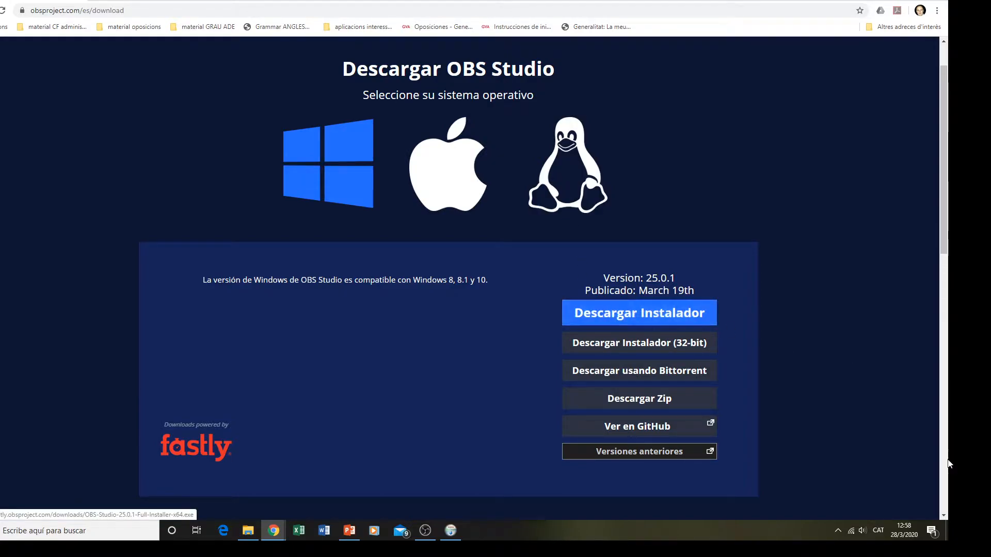
{"action": "left_click", "coordinate": [948, 536]}
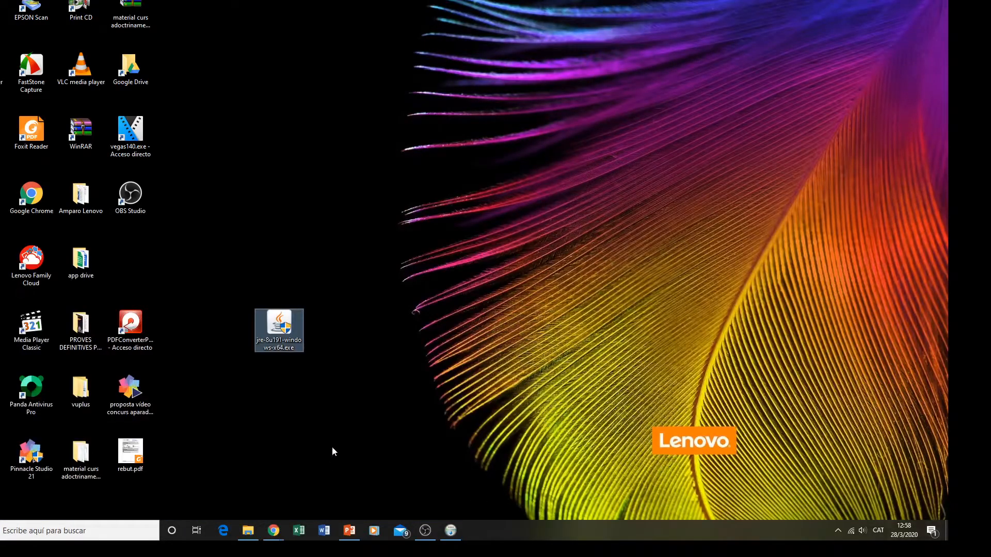
{"action": "right_click", "coordinate": [283, 325]}
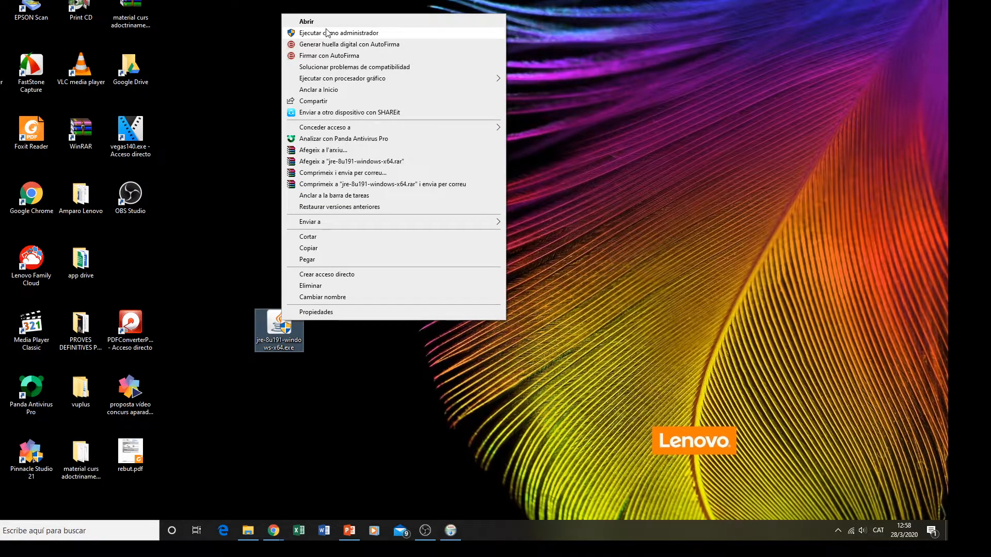
{"action": "left_click", "coordinate": [451, 531]}
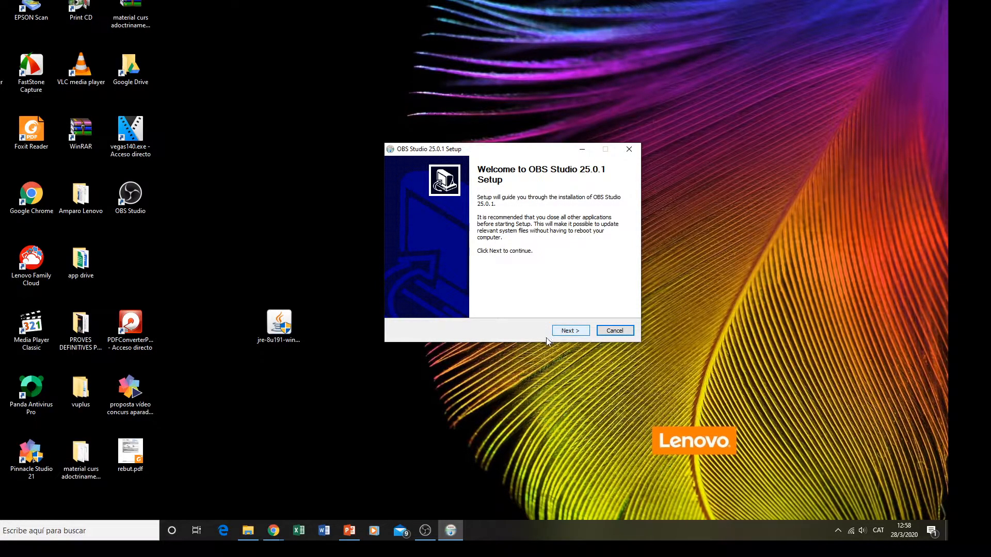
- Switch to OBS Studio and examine its available tools, including the automatic configuration assistant
{"action": "left_click", "coordinate": [425, 531]}
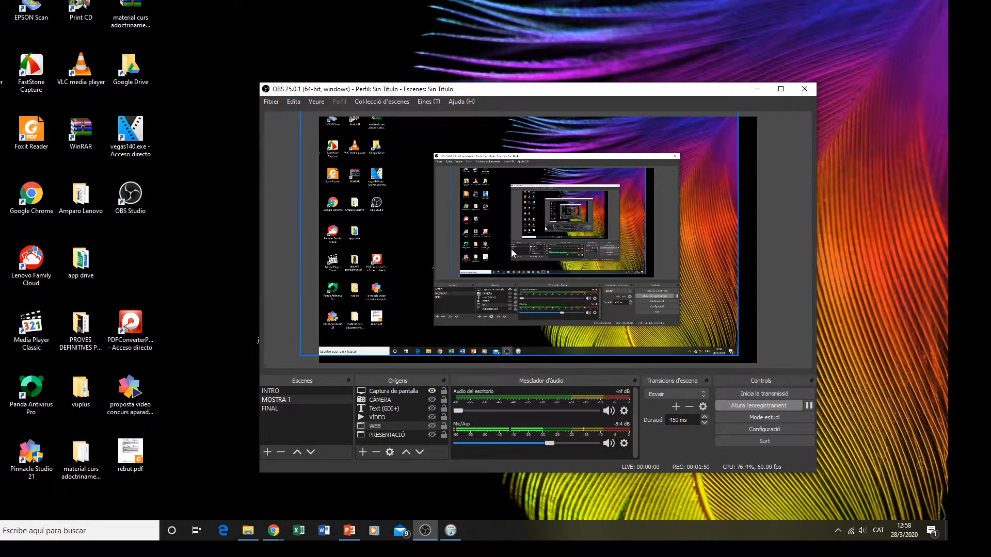
{"action": "left_click", "coordinate": [428, 102]}
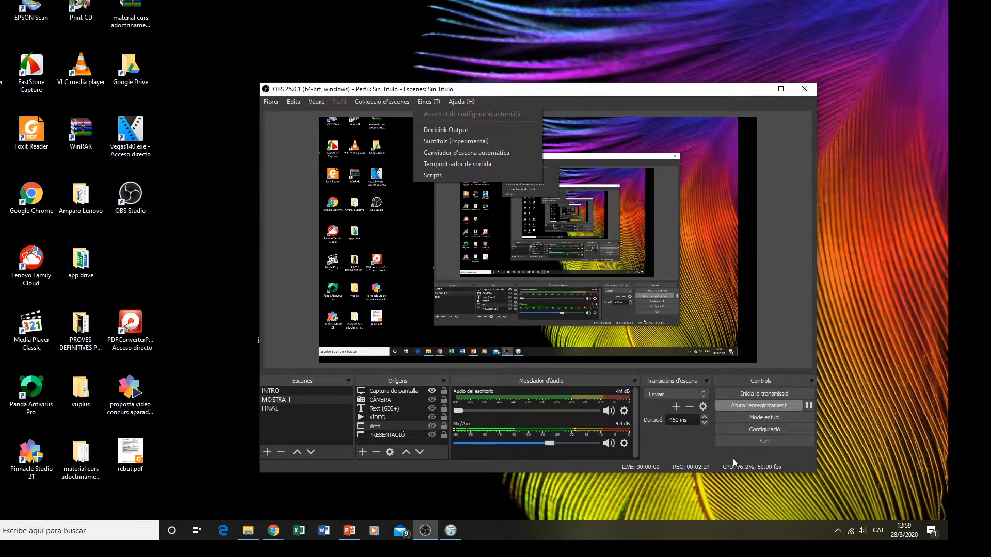
{"action": "left_click", "coordinate": [686, 448]}
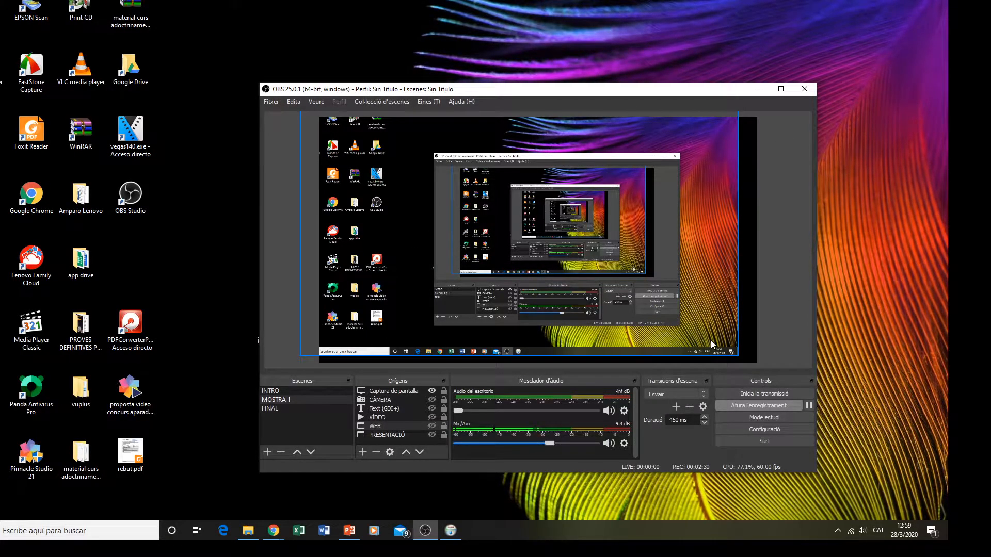
- Select the screen capture in the preview and move it so that it is aligned with the canvas
{"action": "left_click", "coordinate": [734, 345]}
{"action": "left_click_drag", "start_coordinate": [762, 345], "coordinate": [792, 368]}
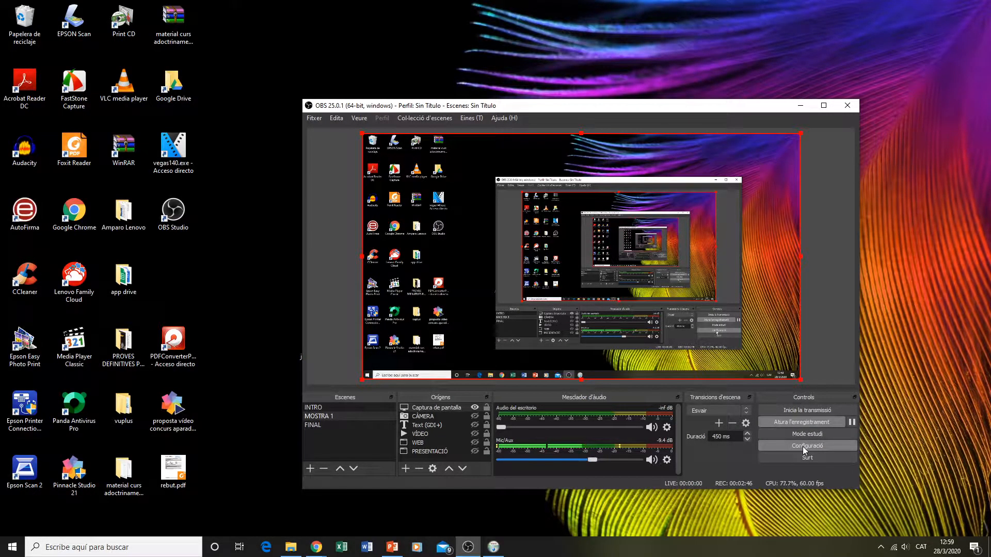
- Open the OBS configuration and review the general theme choices and the live streaming settings
{"action": "left_click", "coordinate": [314, 118]}
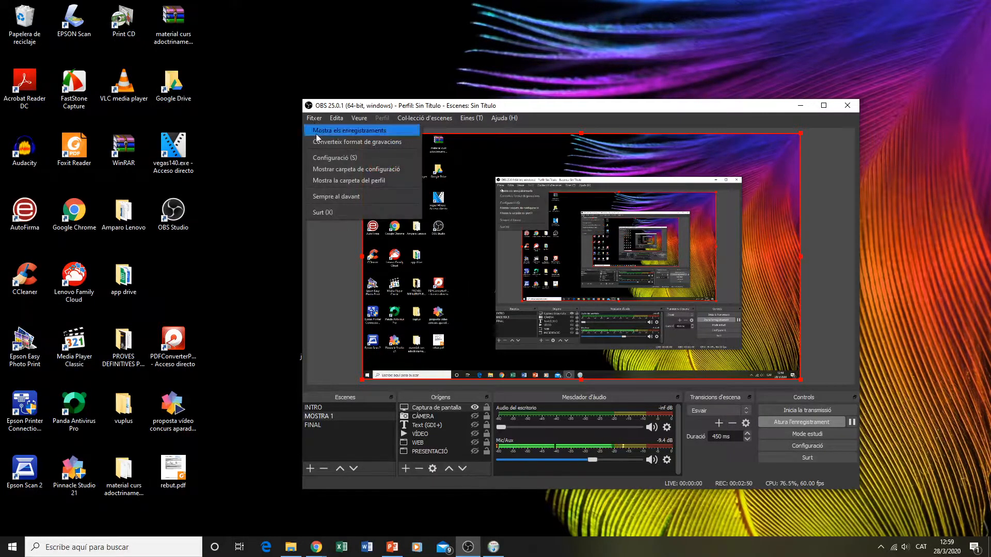
{"action": "left_click", "coordinate": [324, 159]}
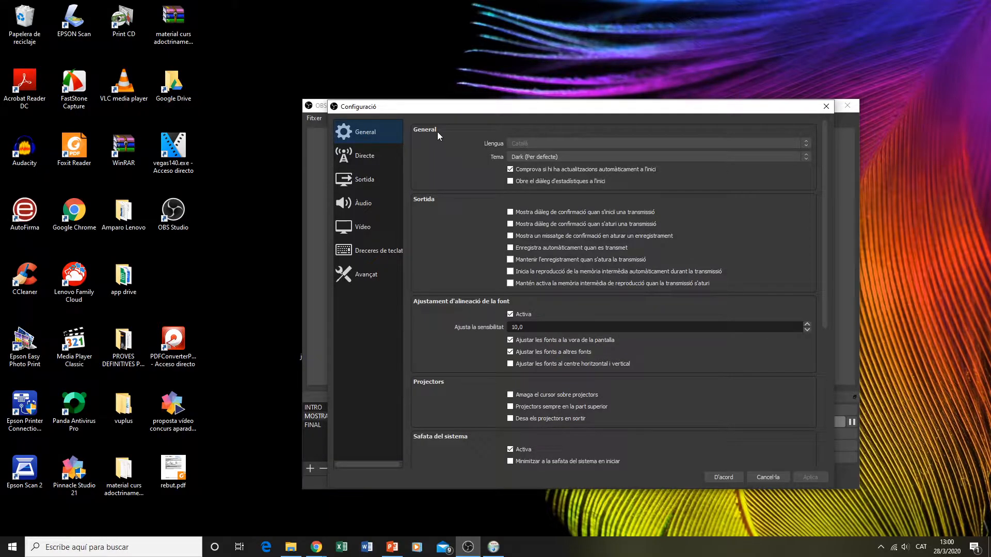
{"action": "left_click", "coordinate": [535, 158]}
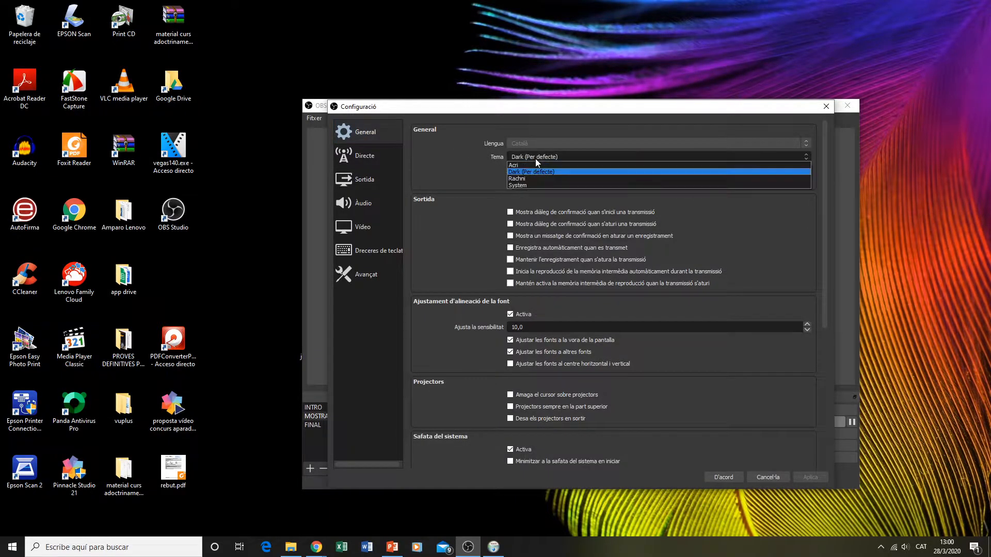
{"action": "left_click", "coordinate": [468, 165]}
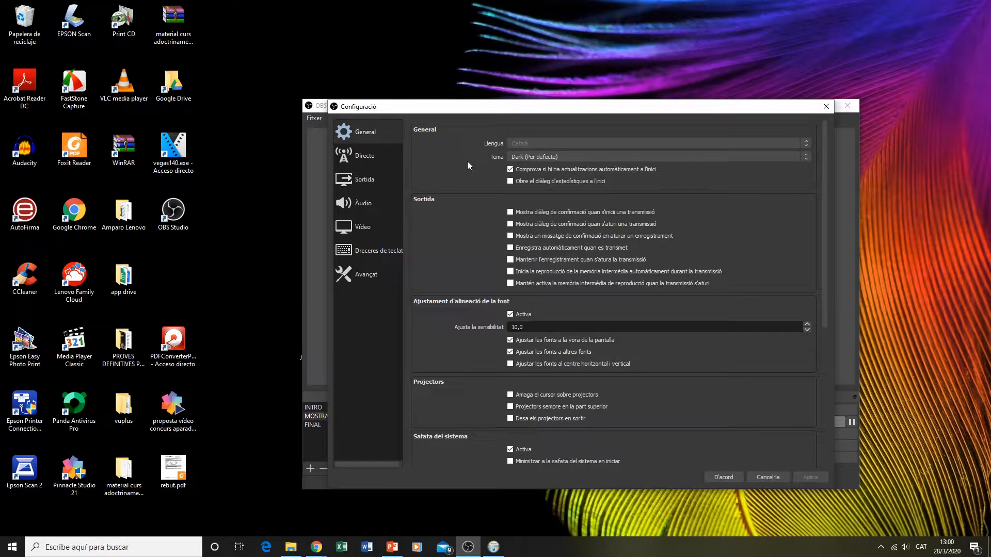
{"action": "left_click", "coordinate": [373, 161]}
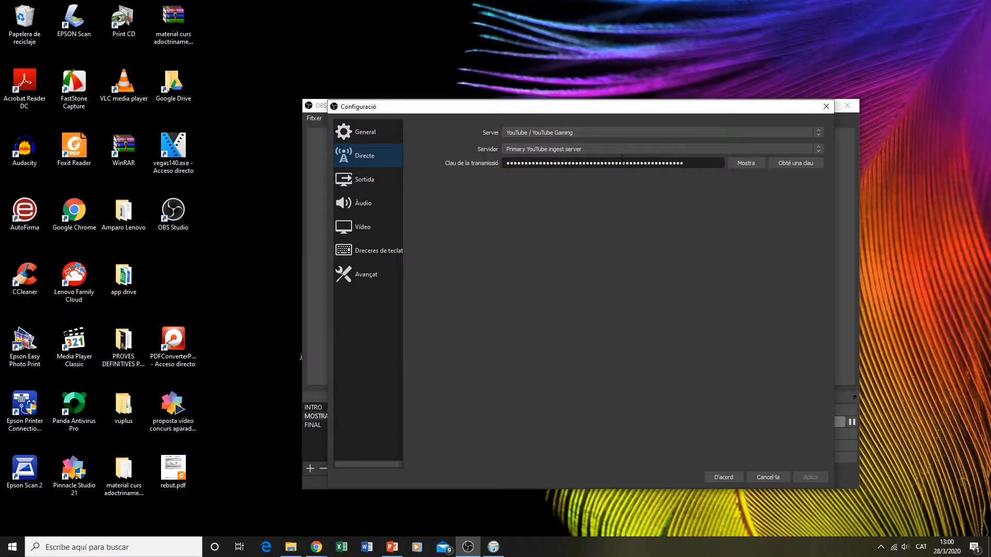
- Review the output settings for streaming and recording, and check the OBS STUDIO VIDEOS folder where recordings are saved
{"action": "left_click", "coordinate": [379, 181]}
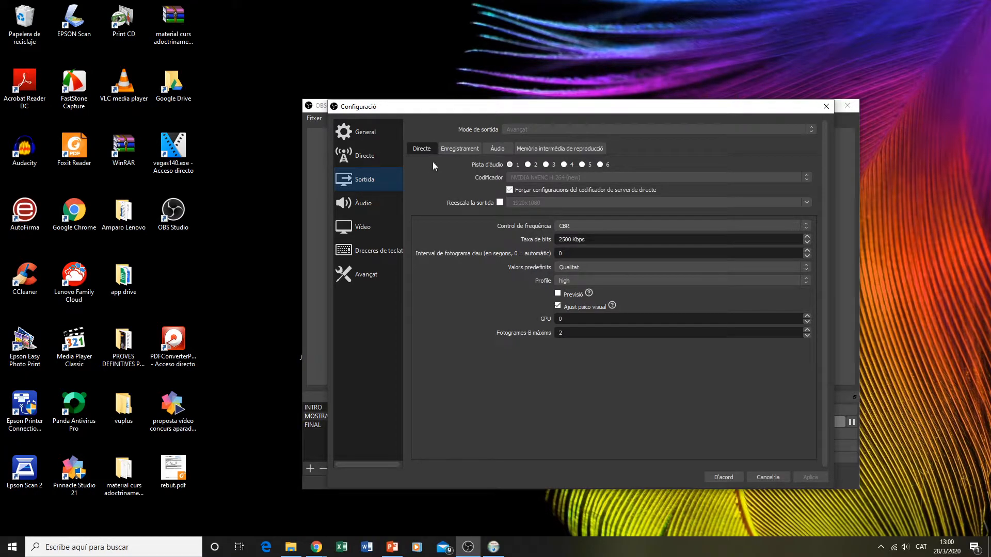
{"action": "left_click", "coordinate": [455, 149]}
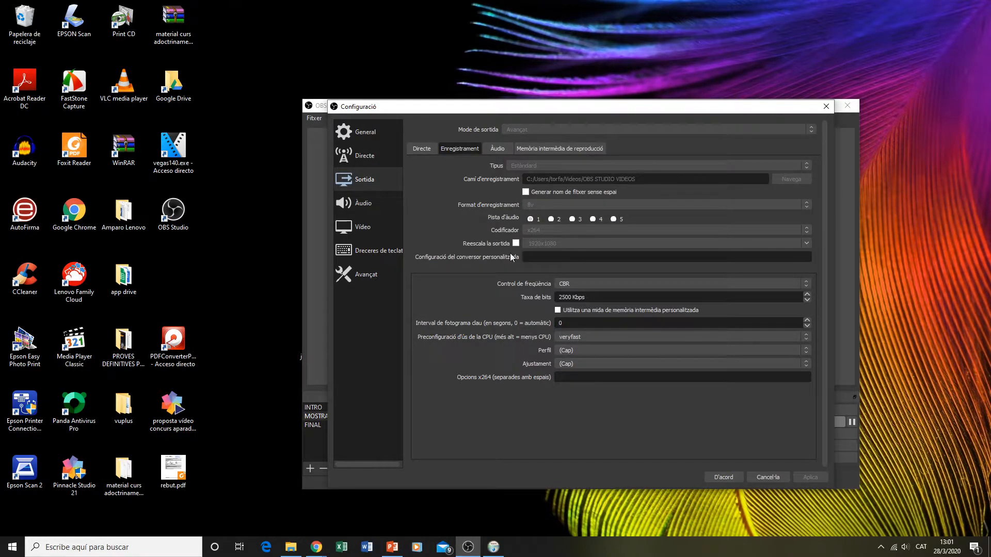
{"action": "left_click", "coordinate": [291, 547]}
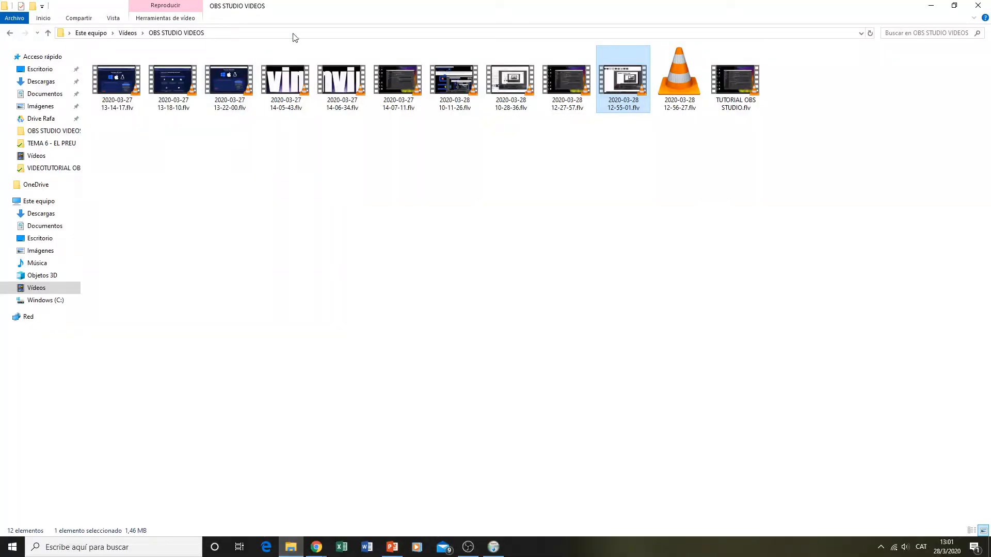
{"action": "left_click", "coordinate": [467, 547]}
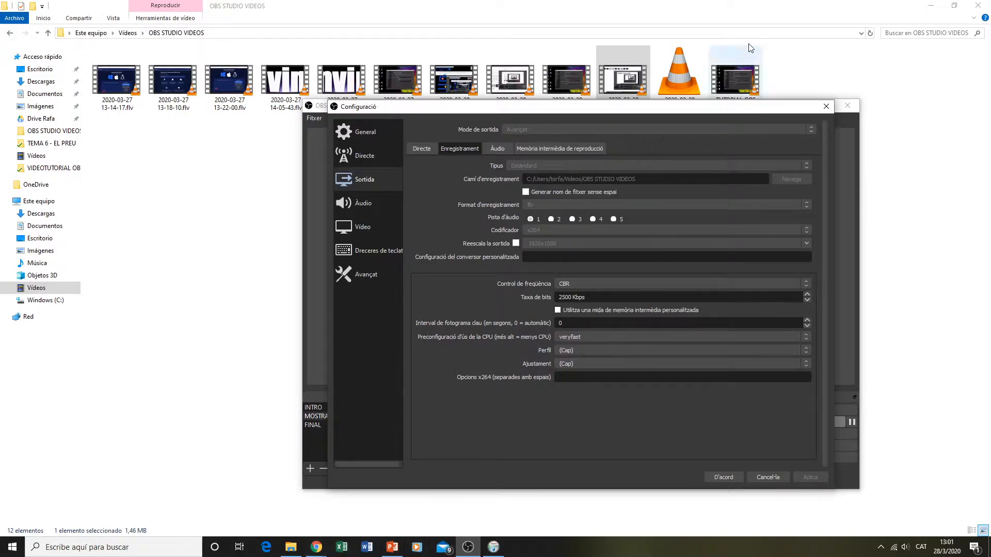
{"action": "left_click", "coordinate": [930, 7]}
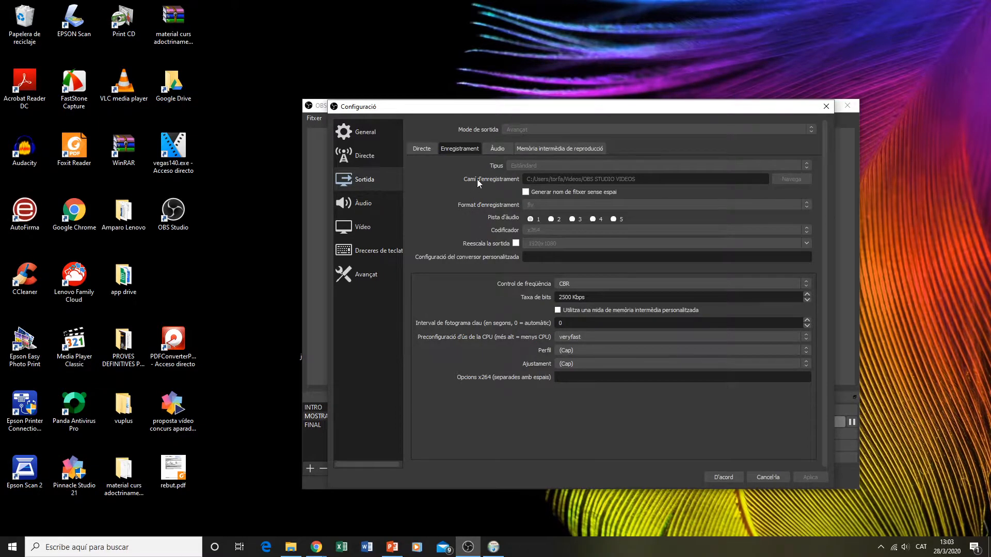
- Review the output audio tracks and the microphone device choices in the audio settings, and leave the configuration without changes
{"action": "left_click", "coordinate": [498, 149]}
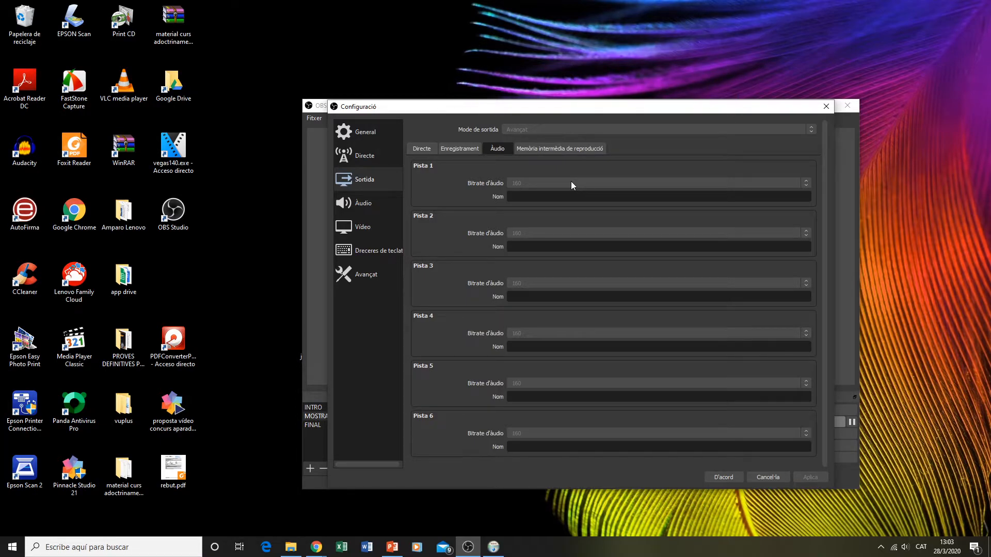
{"action": "left_click", "coordinate": [367, 206]}
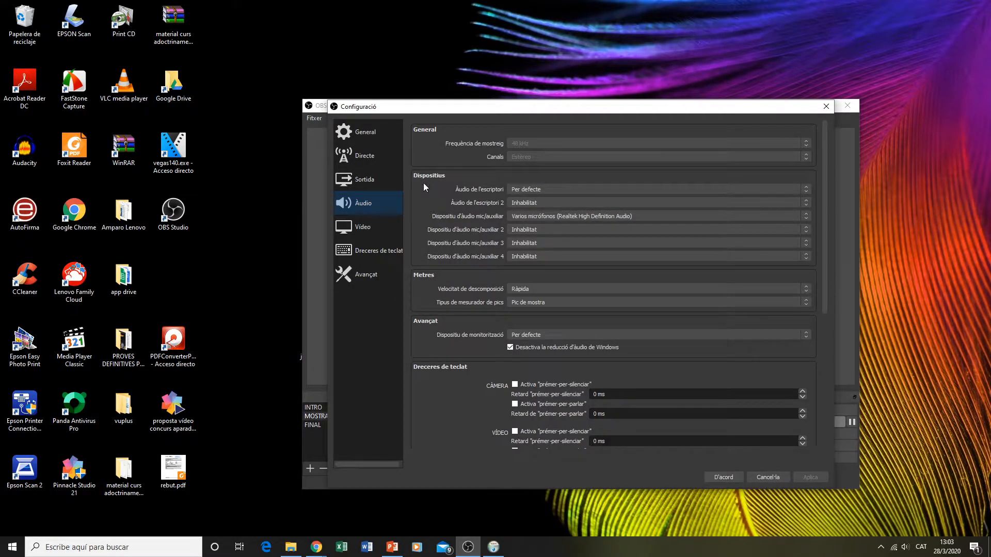
{"action": "left_click", "coordinate": [527, 215]}
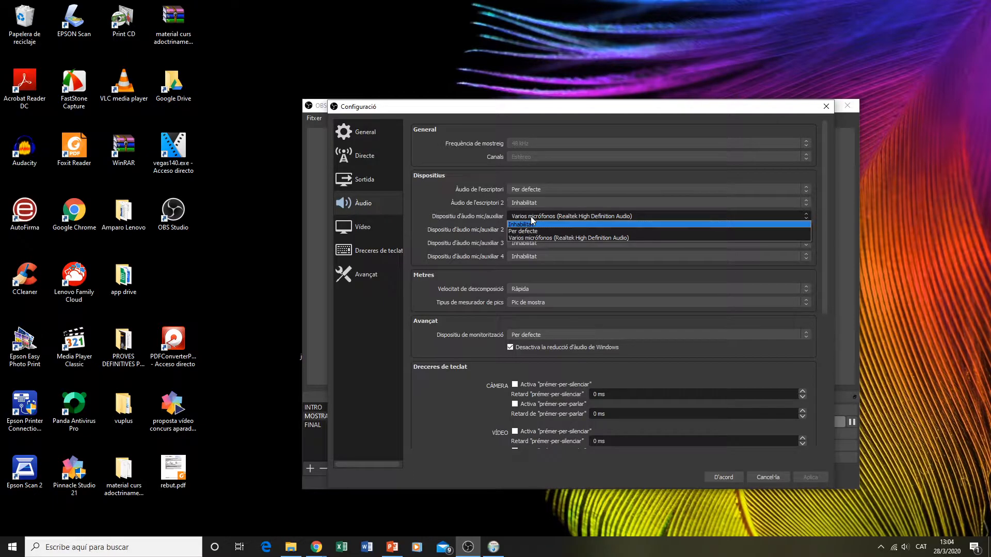
{"action": "left_click", "coordinate": [530, 216]}
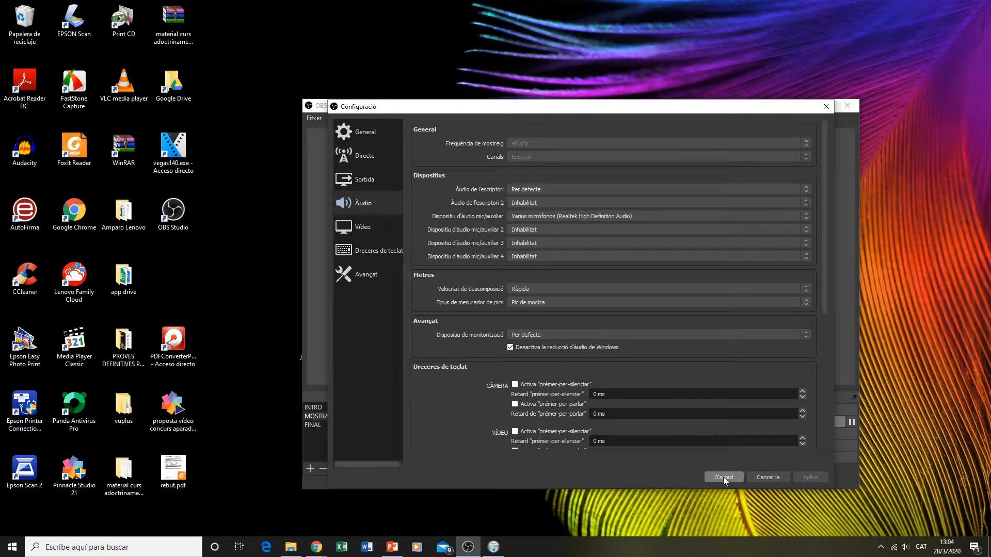
{"action": "left_click", "coordinate": [770, 477]}
- Pause the ongoing recording and resume it
{"action": "left_click", "coordinate": [853, 422]}
{"action": "left_click", "coordinate": [853, 422]}
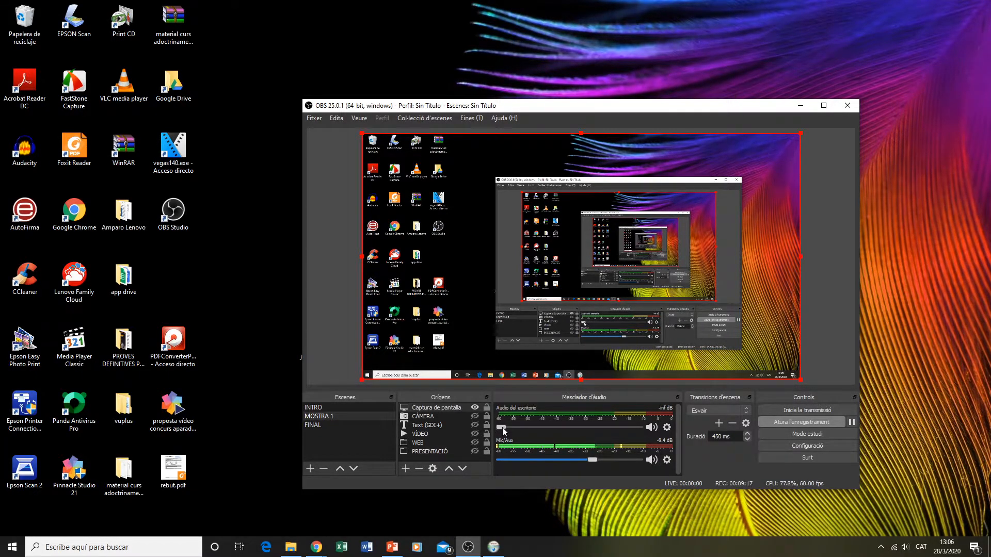
- Raise the desktop audio volume to about -36 dB, and try muting and unmuting that channel
{"action": "left_click_drag", "start_coordinate": [503, 431], "coordinate": [540, 432]}
{"action": "left_click", "coordinate": [652, 430]}
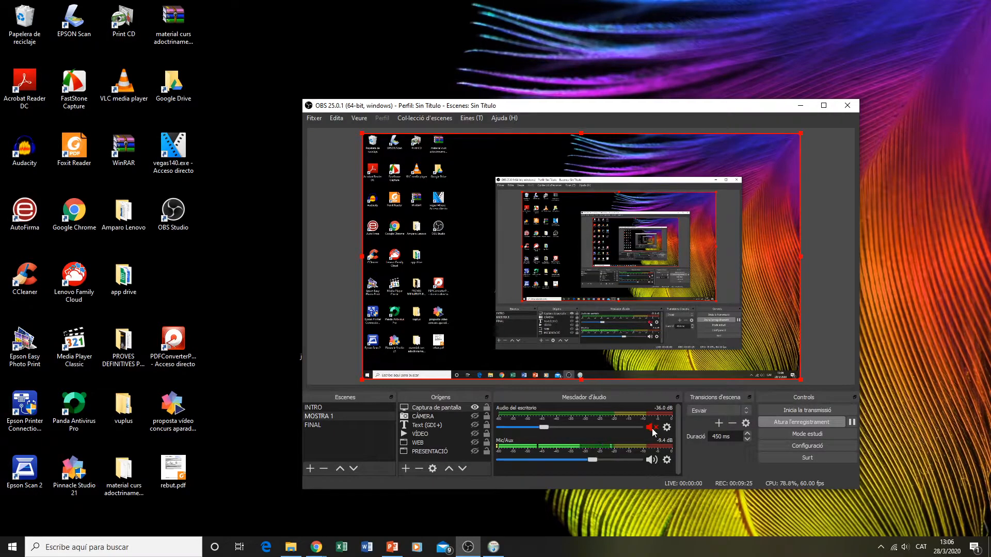
{"action": "left_click", "coordinate": [652, 430]}
- Look over the types of source that OBS can add to a scene
{"action": "left_click", "coordinate": [406, 471]}
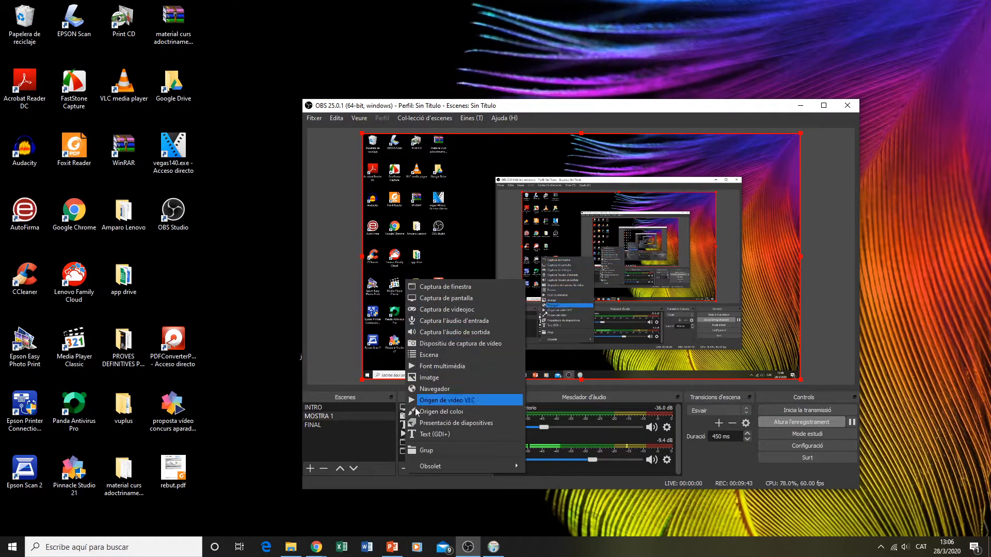
{"action": "left_click", "coordinate": [392, 469]}
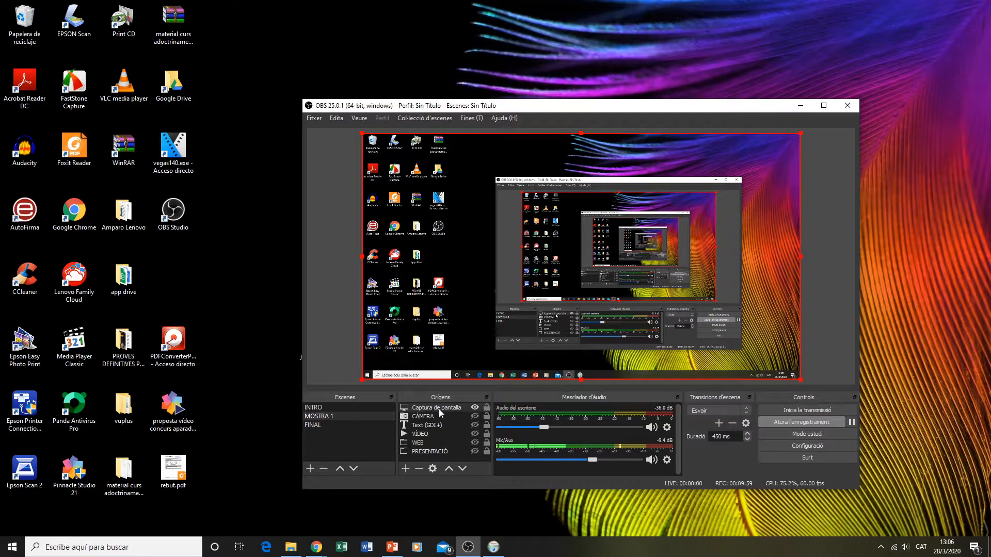
- Show the CÀMERA, Text (GDI+), VÍDEO, WEB and PRESENTACIÓ sources in the scene and hide them again
{"action": "left_click", "coordinate": [475, 416]}
{"action": "left_click", "coordinate": [475, 424]}
{"action": "left_click", "coordinate": [474, 433]}
{"action": "left_click", "coordinate": [474, 443]}
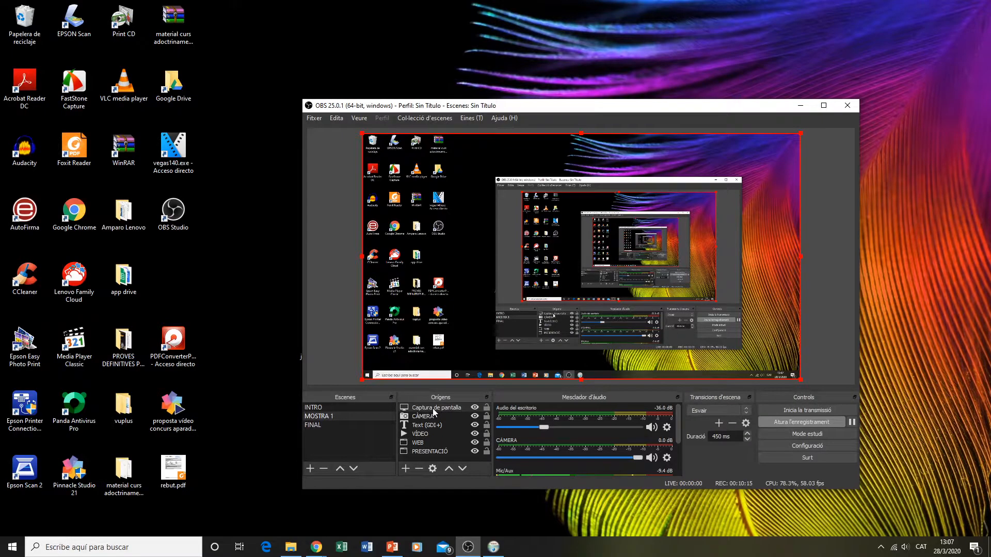
{"action": "left_click", "coordinate": [474, 416]}
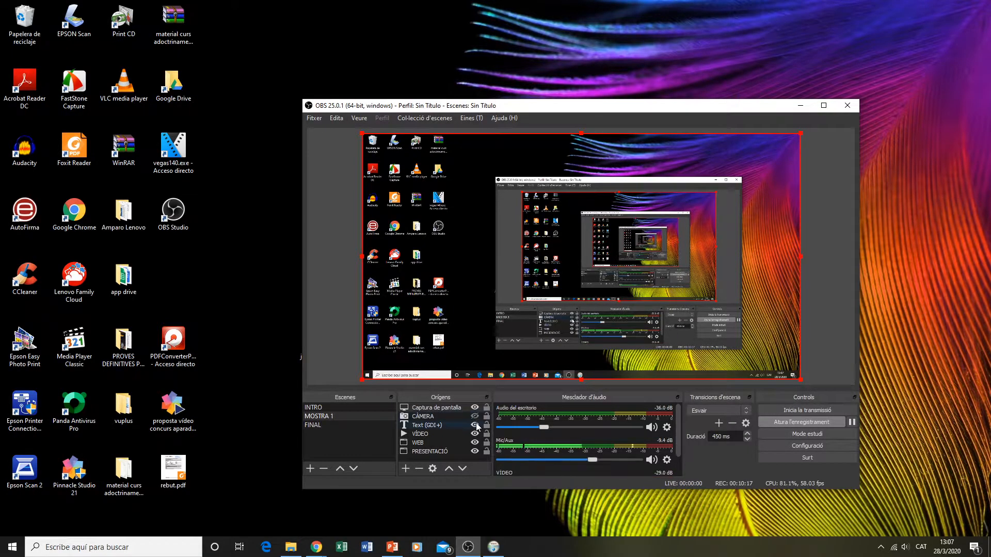
{"action": "left_click", "coordinate": [474, 425]}
{"action": "left_click", "coordinate": [474, 434]}
{"action": "left_click", "coordinate": [474, 442]}
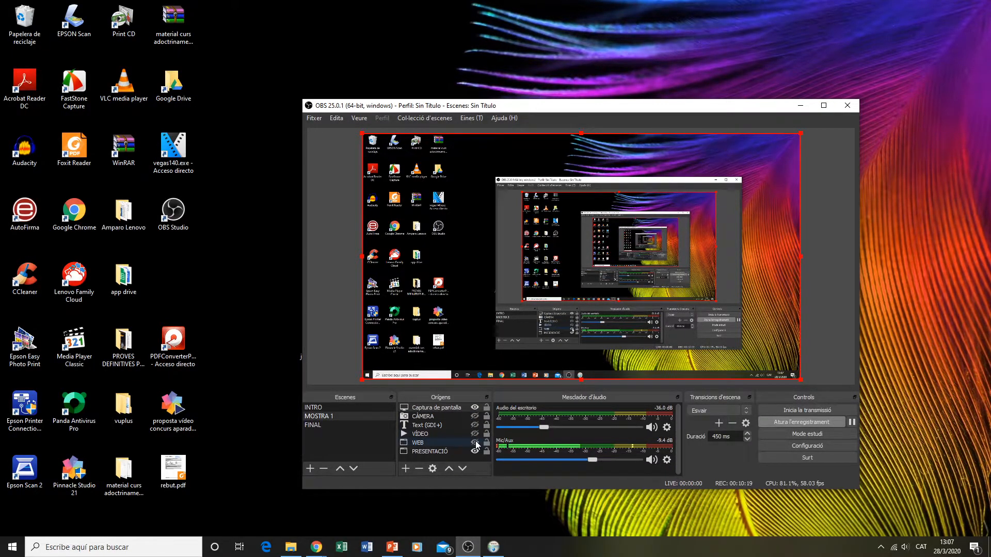
{"action": "left_click", "coordinate": [474, 451]}
- Move the PRESENTACIÓ source above VÍDEO in the source order and return it to the last place
{"action": "left_click", "coordinate": [441, 452]}
{"action": "left_click_drag", "start_coordinate": [440, 452], "coordinate": [438, 439]}
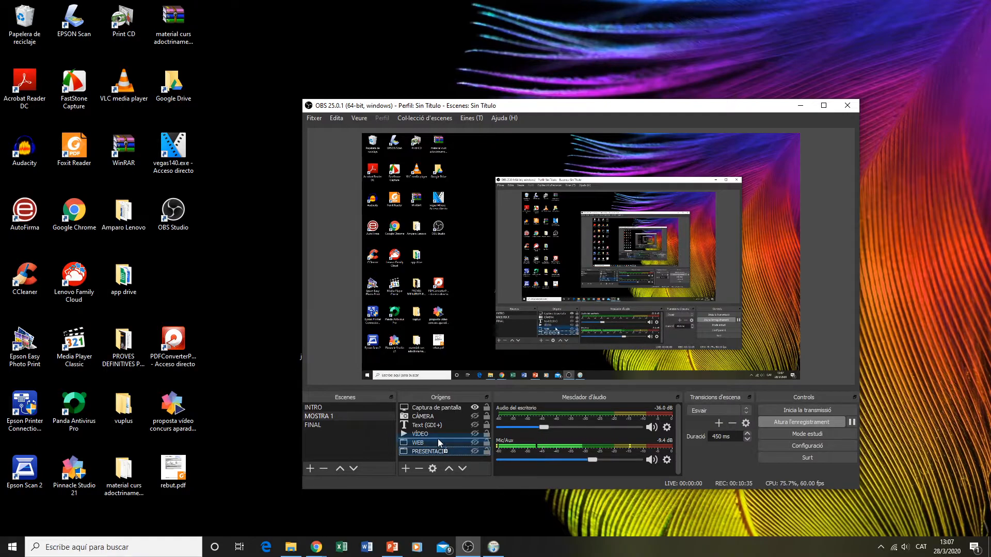
{"action": "left_click", "coordinate": [448, 467]}
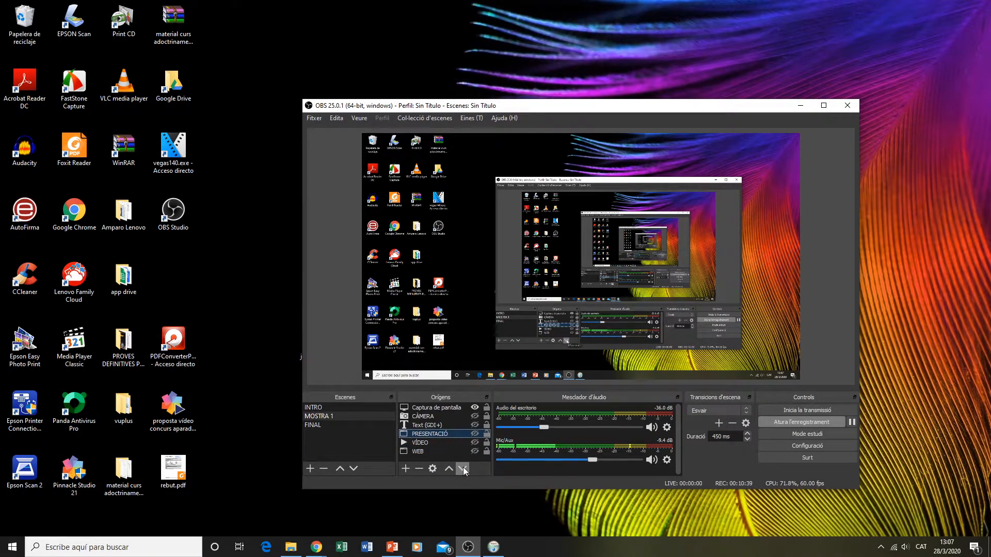
{"action": "left_click", "coordinate": [463, 468]}
{"action": "left_click", "coordinate": [463, 469]}
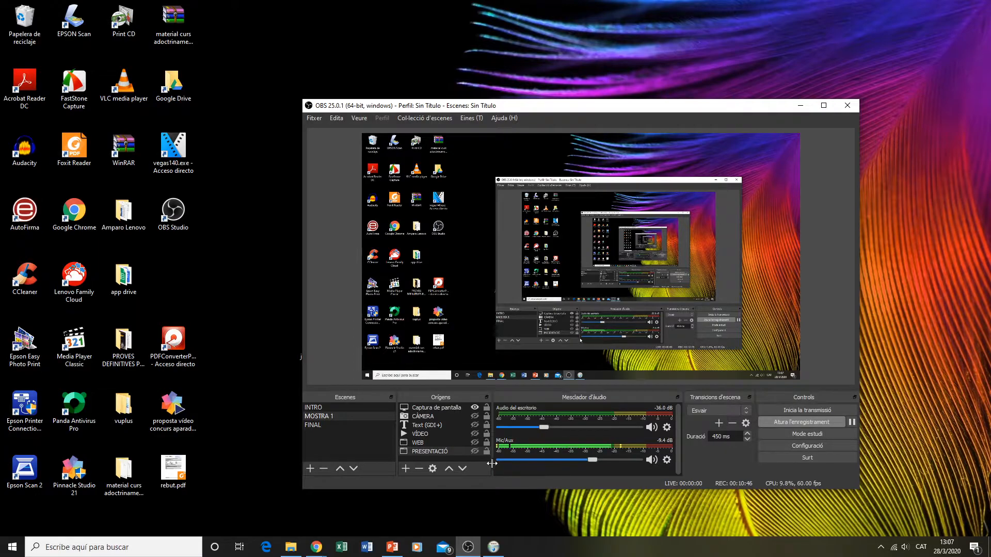
- Review the source types that can be added to the MOSTRA 1 scene, without adding any
{"action": "left_click", "coordinate": [409, 467]}
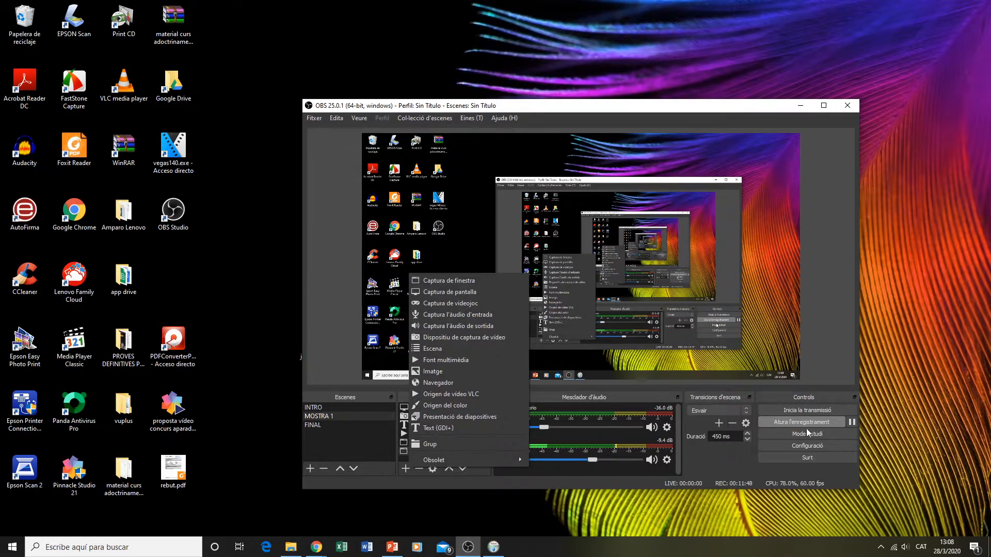
{"action": "left_click", "coordinate": [851, 421]}
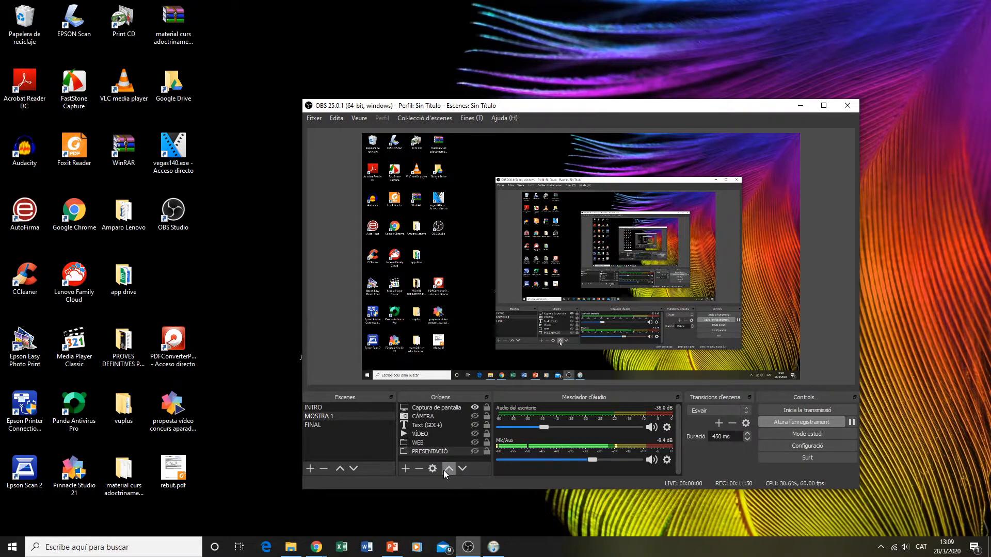
{"action": "left_click", "coordinate": [405, 472]}
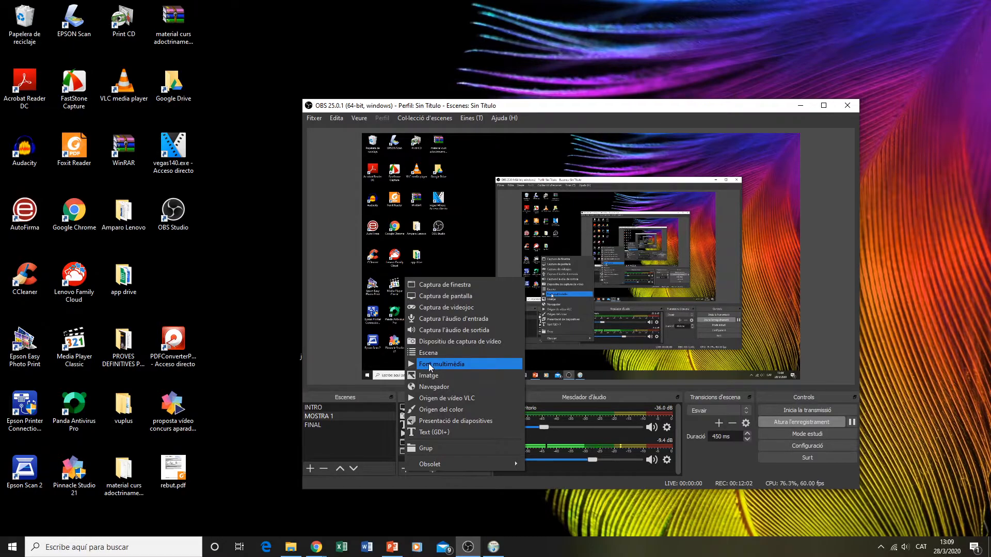
{"action": "left_click", "coordinate": [389, 469]}
- Examine the display and cursor-capture options in the Captura de pantalla source's properties, and leave them without saving
{"action": "left_click", "coordinate": [428, 409]}
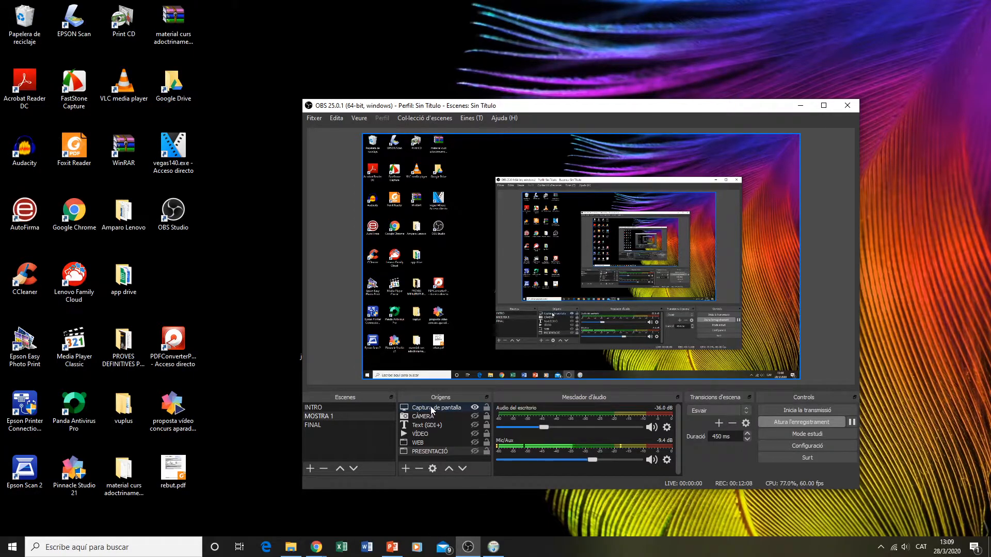
{"action": "right_click", "coordinate": [432, 408]}
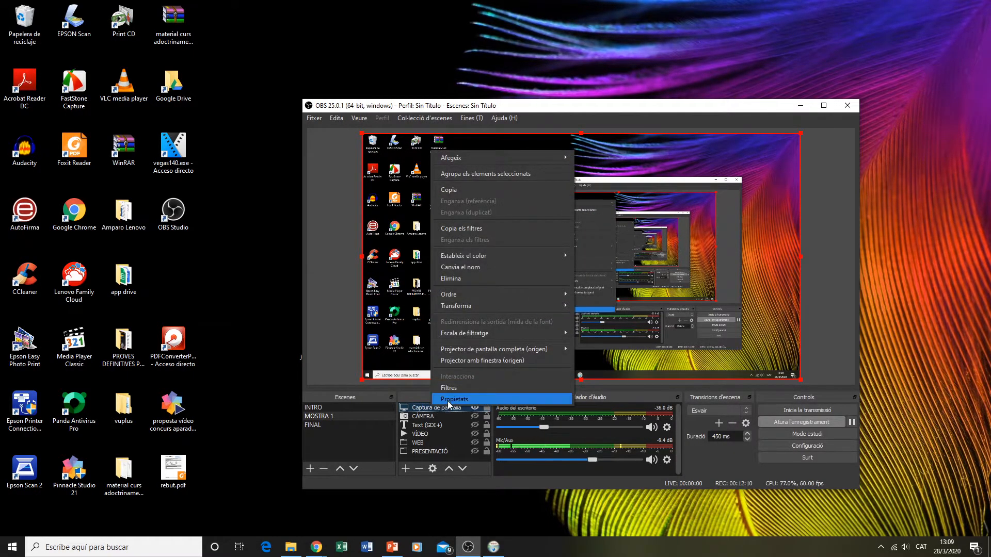
{"action": "left_click", "coordinate": [448, 400]}
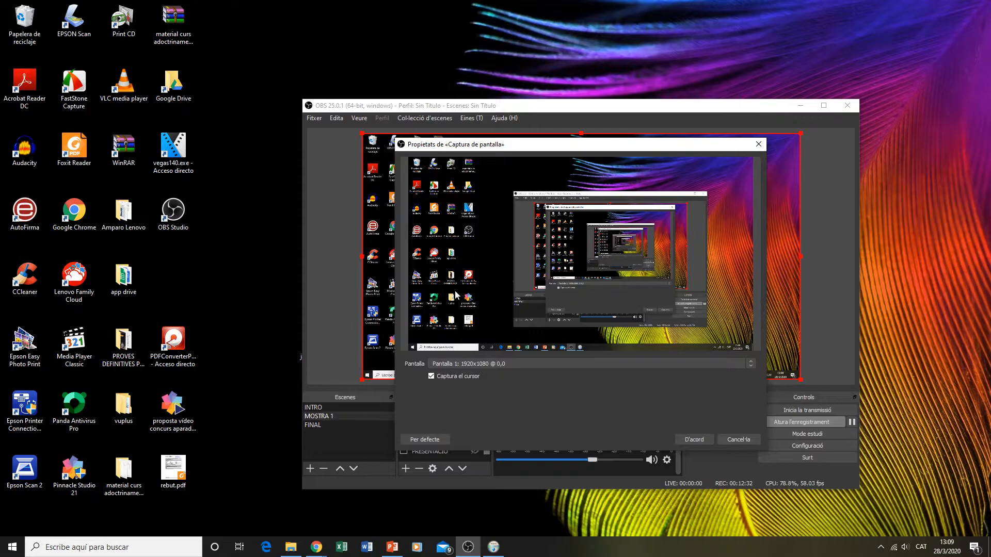
{"action": "left_click", "coordinate": [431, 377]}
{"action": "left_click", "coordinate": [733, 439]}
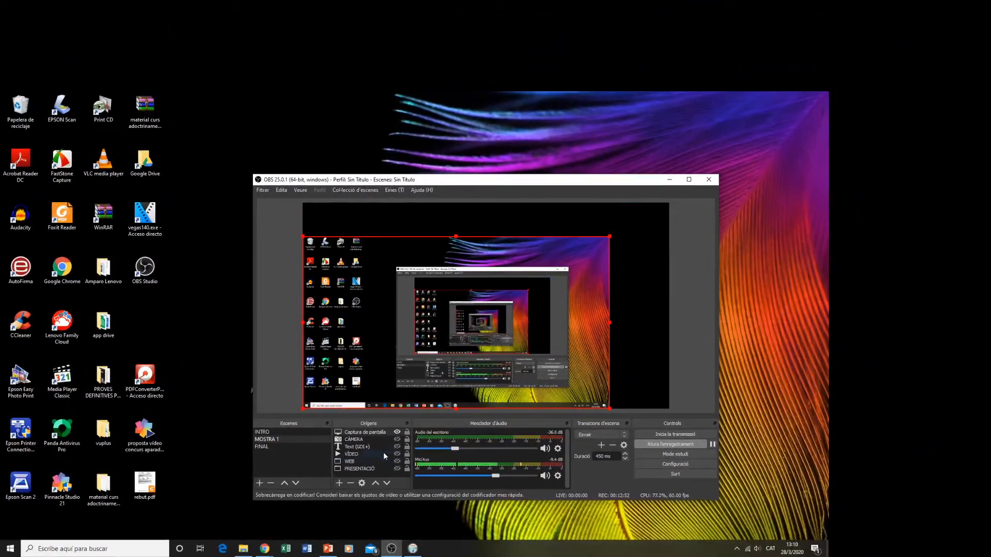
- Show the CÀMERA source beside the reduced Captura de pantalla, and hide it again after enlarging the capture to fill the canvas
{"action": "left_click", "coordinate": [398, 440]}
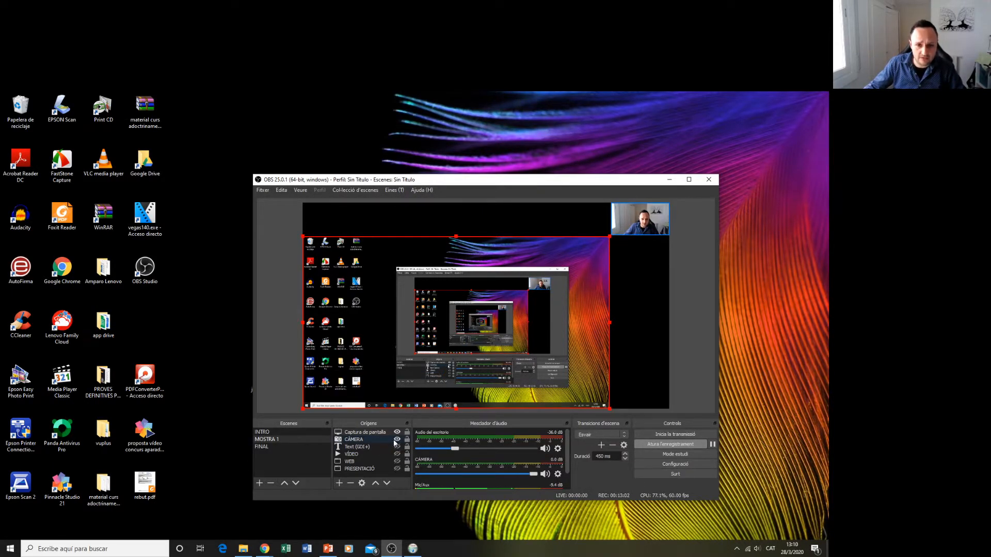
{"action": "mouse_move", "coordinate": [641, 224]}
{"action": "left_mouse_down"}
{"action": "mouse_move", "coordinate": [510, 224]}
{"action": "mouse_move", "coordinate": [616, 235]}
{"action": "mouse_move", "coordinate": [630, 367]}
{"action": "mouse_move", "coordinate": [643, 223]}
{"action": "left_mouse_up"}
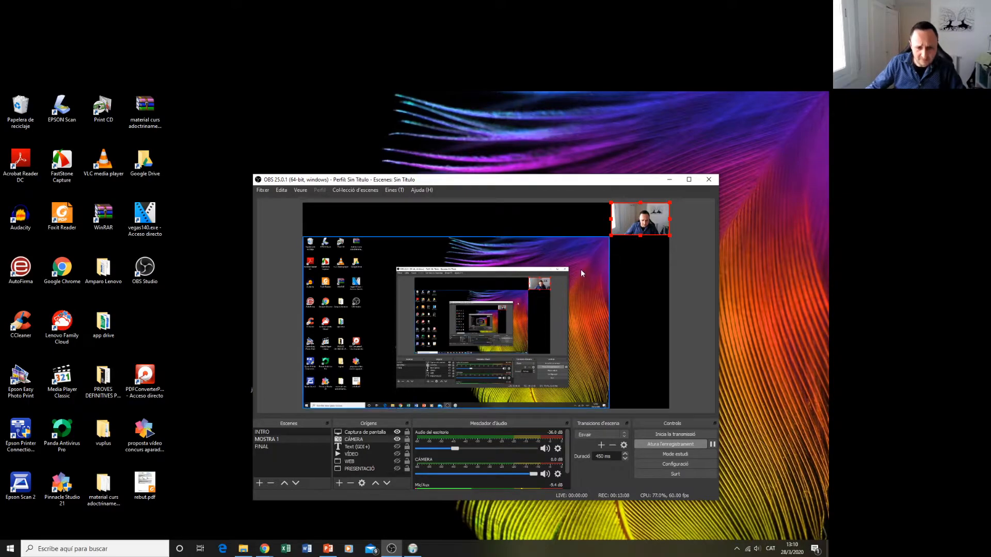
{"action": "left_click", "coordinate": [606, 249]}
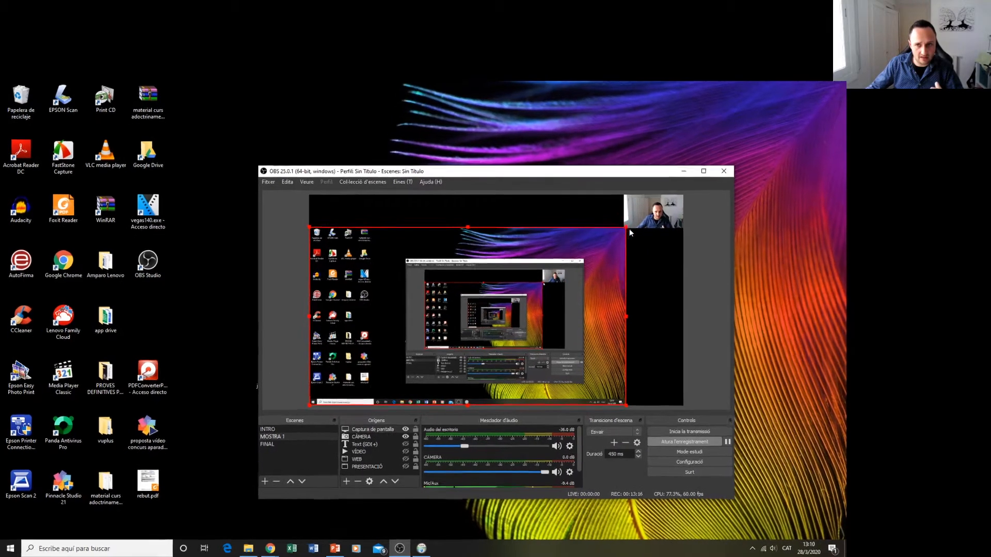
{"action": "left_click_drag", "start_coordinate": [626, 228], "coordinate": [682, 201]}
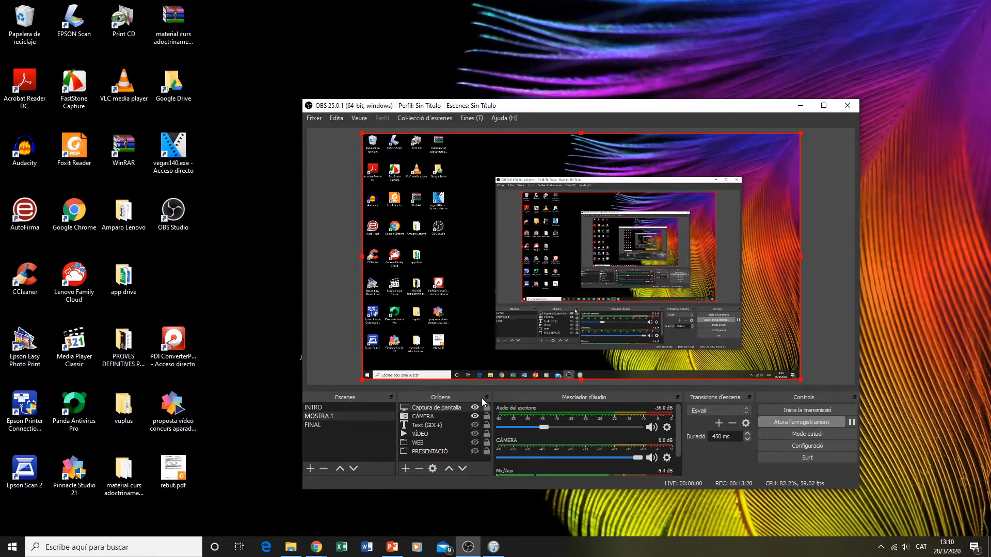
{"action": "left_click", "coordinate": [474, 416]}
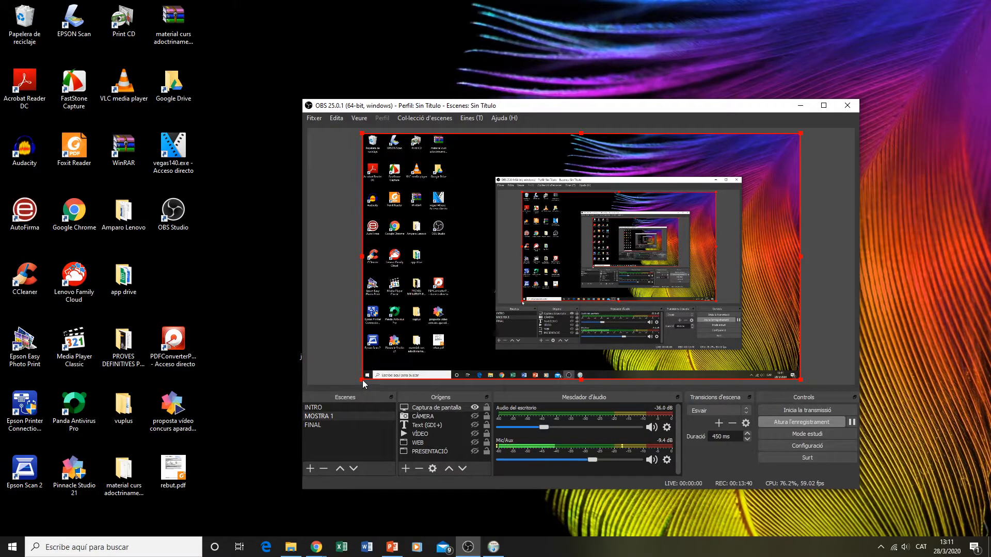
- Shrink Captura de pantalla from its lower-left corner and reposition it on the canvas with the CÀMERA source shown
{"action": "left_click_drag", "start_coordinate": [363, 381], "coordinate": [451, 353]}
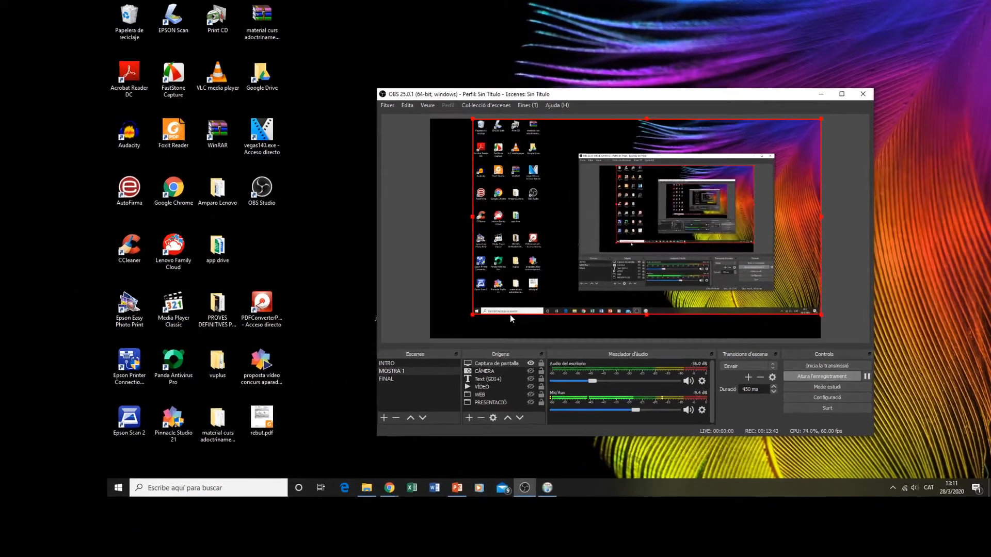
{"action": "left_click", "coordinate": [530, 371]}
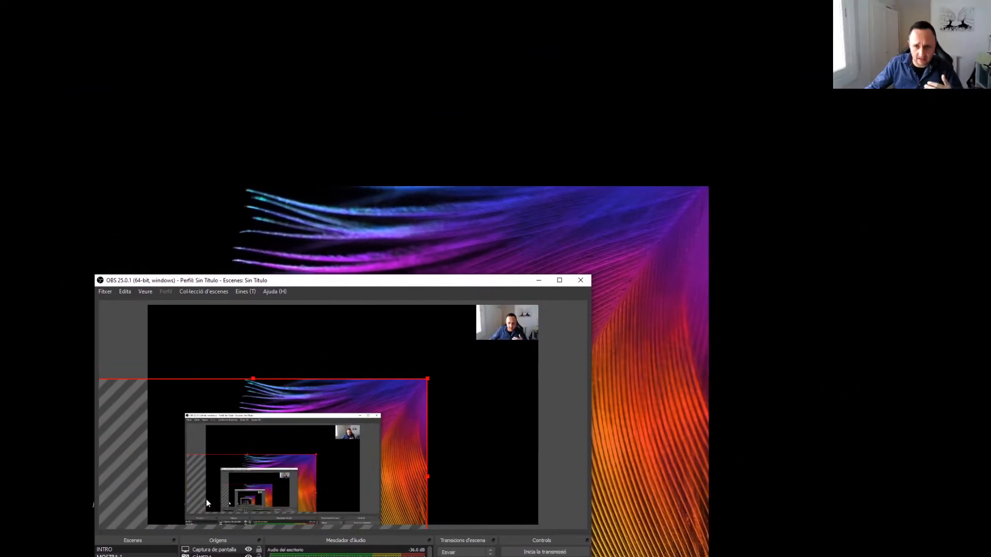
{"action": "left_click_drag", "start_coordinate": [206, 504], "coordinate": [504, 332]}
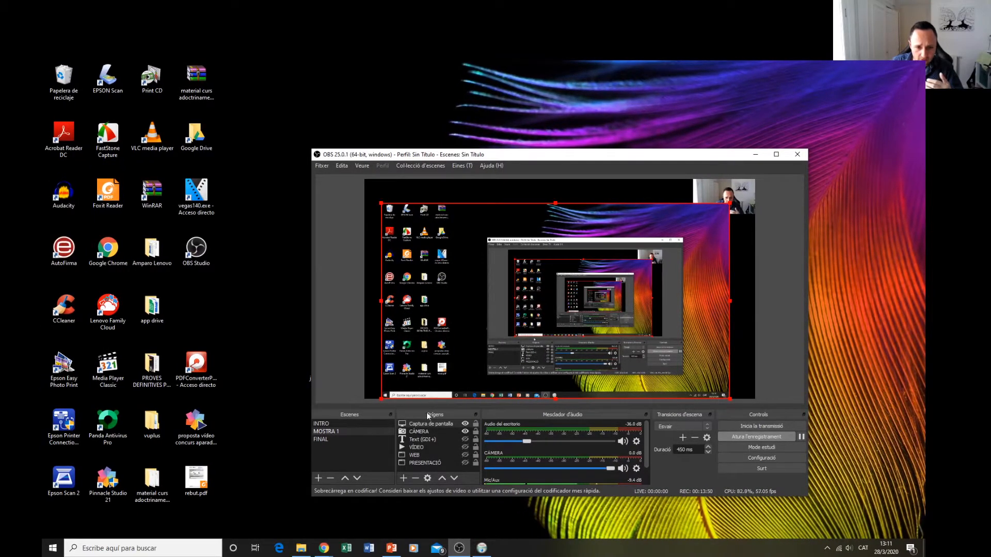
- Hide the CÀMERA source and enlarge Captura de pantalla from its corners to fill the whole canvas
{"action": "left_click", "coordinate": [465, 432]}
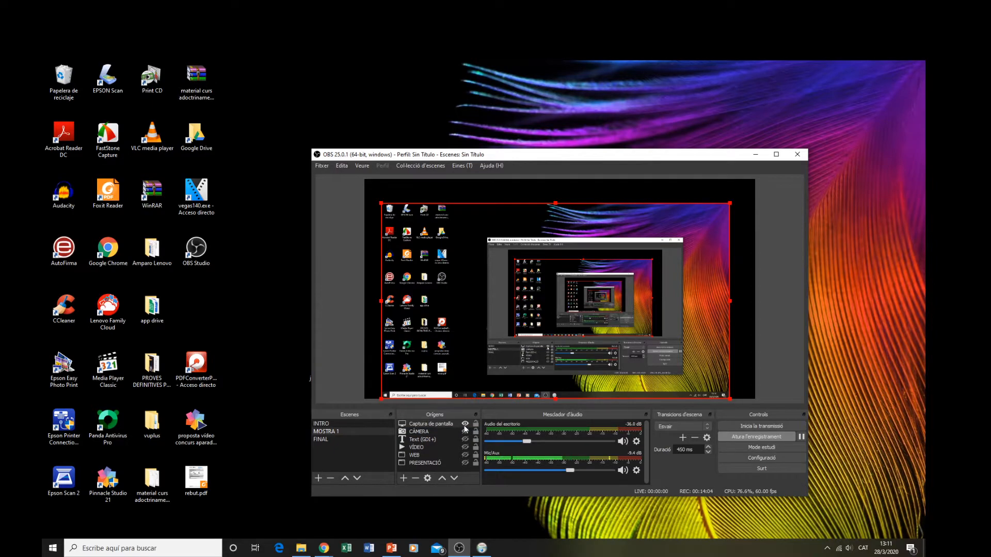
{"action": "left_click_drag", "start_coordinate": [730, 203], "coordinate": [798, 168]}
{"action": "left_click_drag", "start_coordinate": [406, 164], "coordinate": [375, 145]}
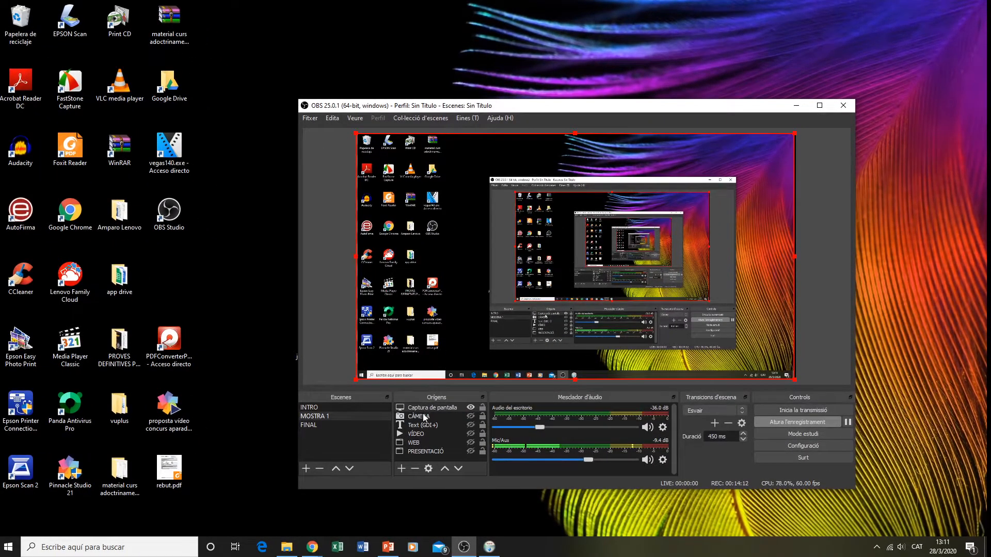